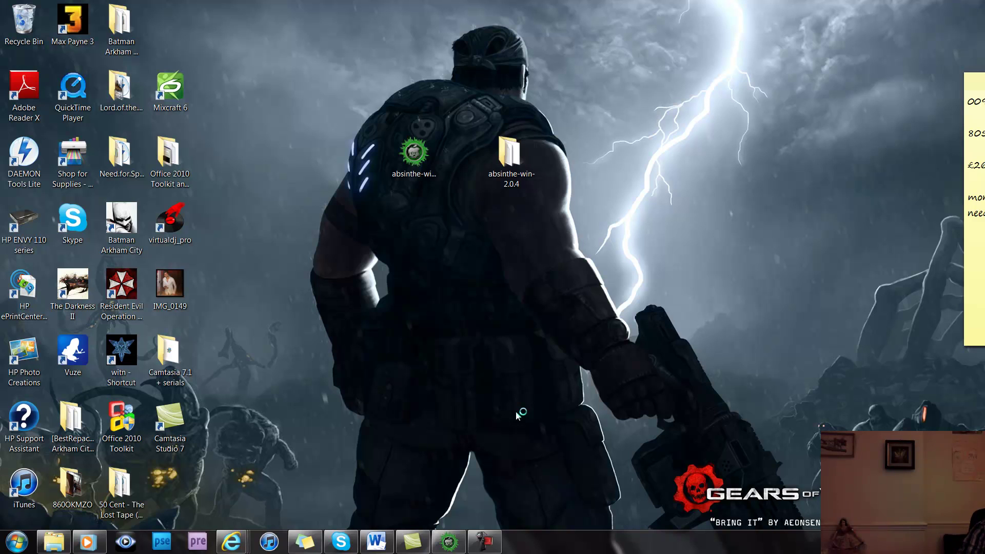
Select the absinthe application on the desktop and launch it.
{"action": "left_click", "coordinate": [415, 168]}
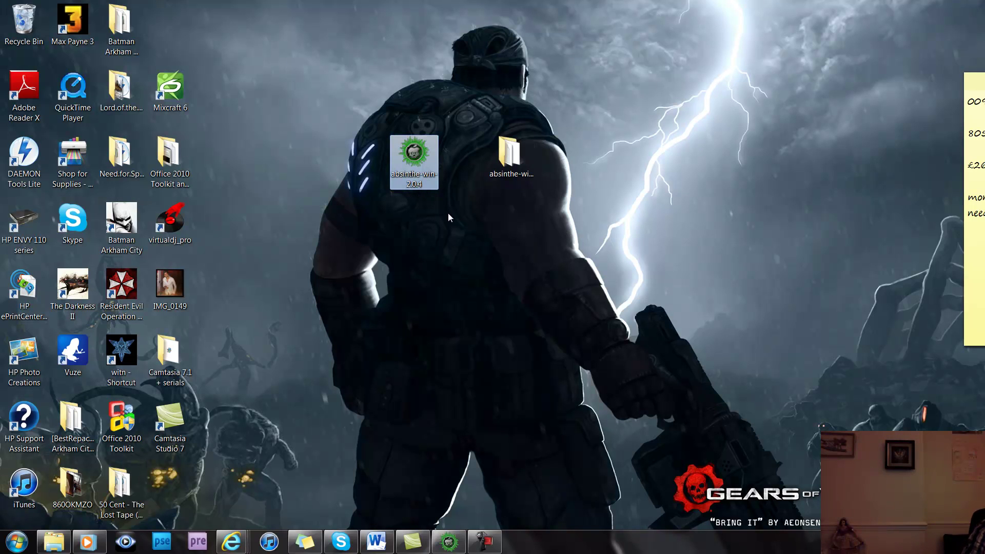
{"action": "left_click", "coordinate": [434, 202]}
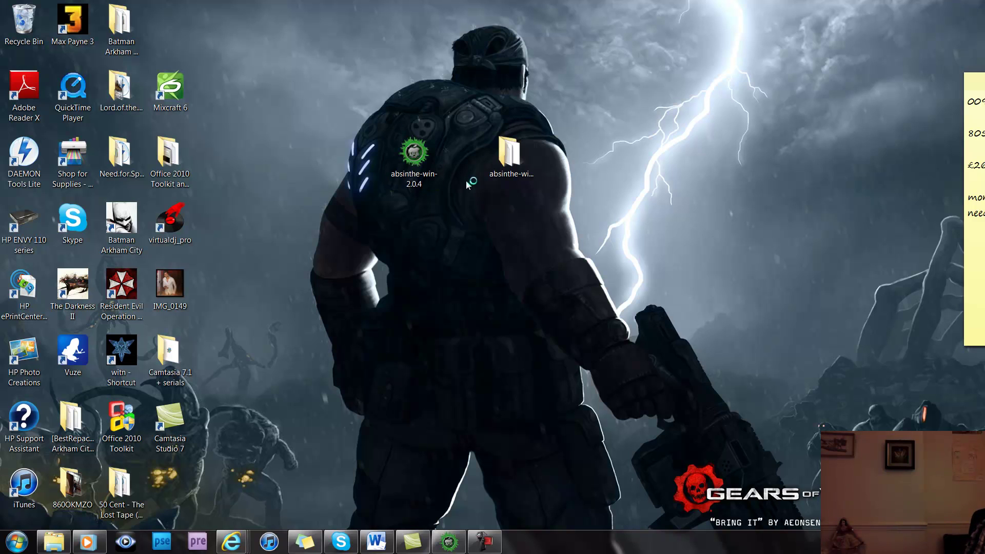
{"action": "left_click", "coordinate": [417, 165]}
{"action": "double_click", "coordinate": [418, 171]}
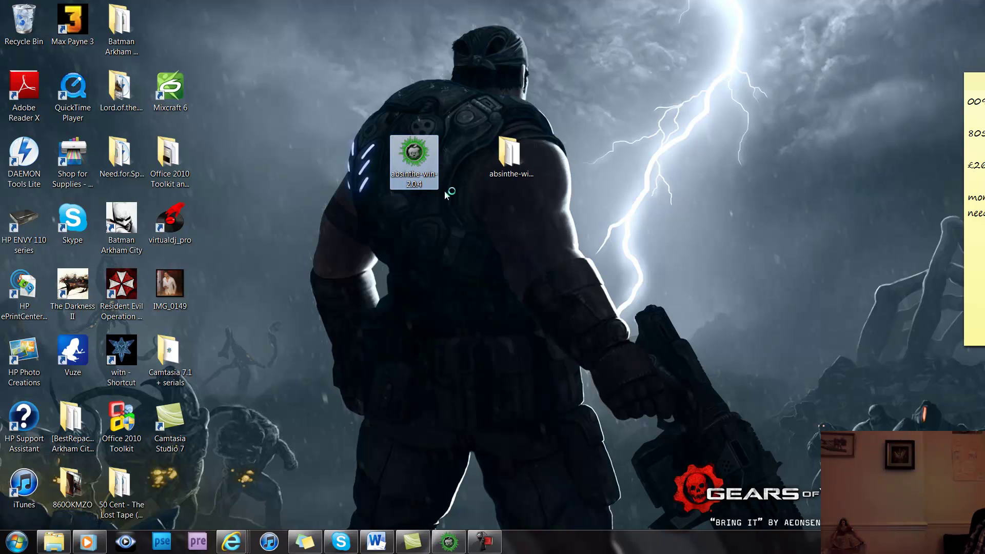
Move the absinthe-win-2.0.4 folder, open it and start absinthe from inside.
{"action": "left_click", "coordinate": [508, 177]}
{"action": "left_click_drag", "start_coordinate": [514, 166], "coordinate": [566, 162]}
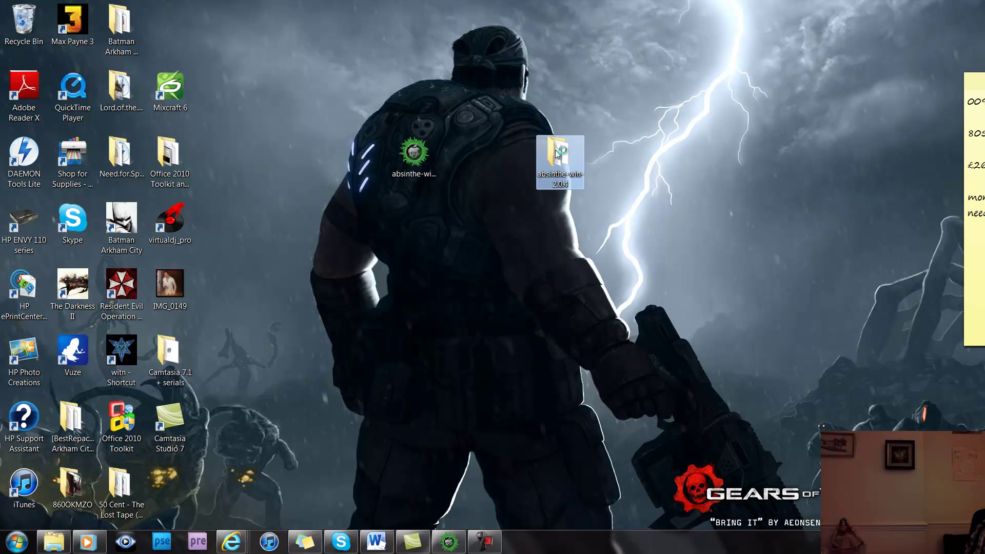
{"action": "double_click", "coordinate": [568, 158]}
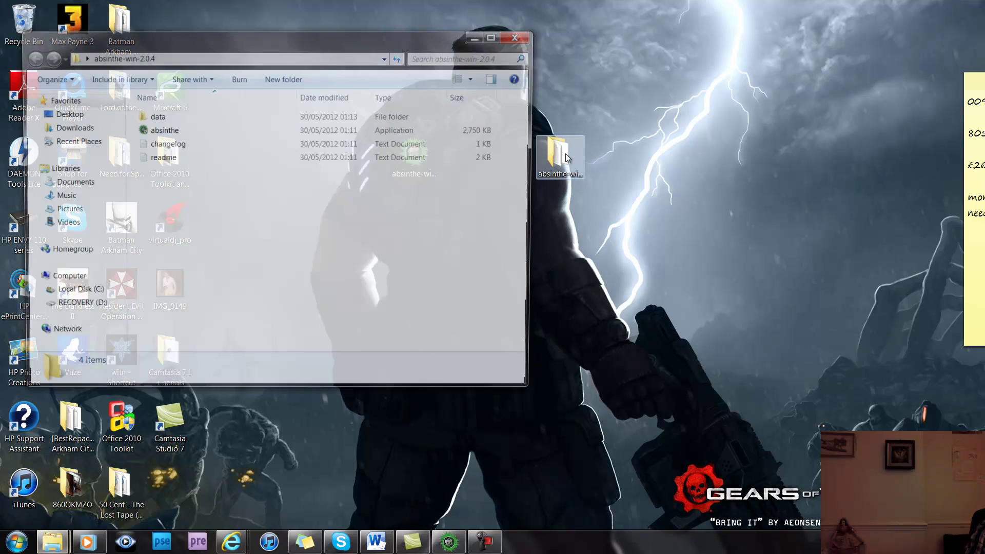
{"action": "double_click", "coordinate": [312, 130]}
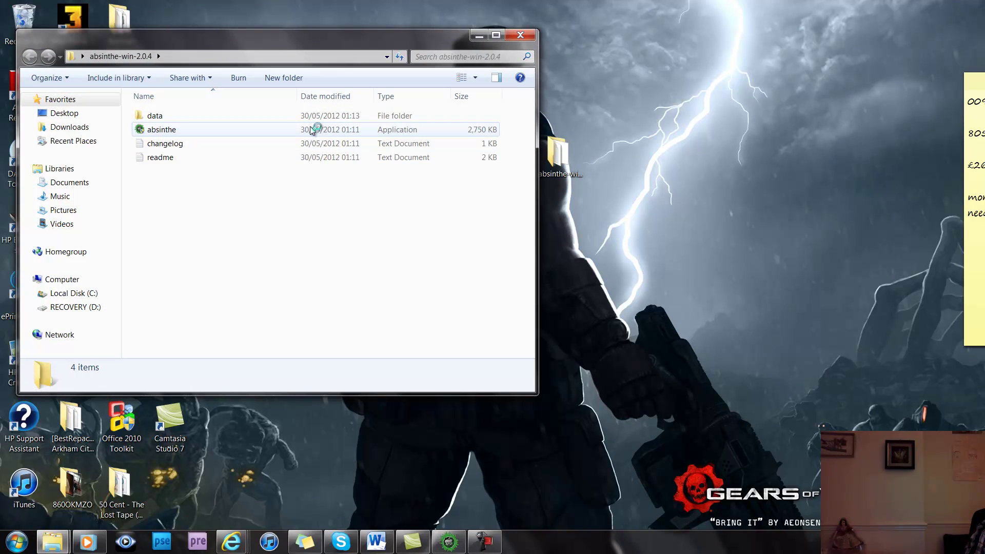
Run absinthe.exe and move the Absinthe window lower on screen.
{"action": "double_click", "coordinate": [313, 130]}
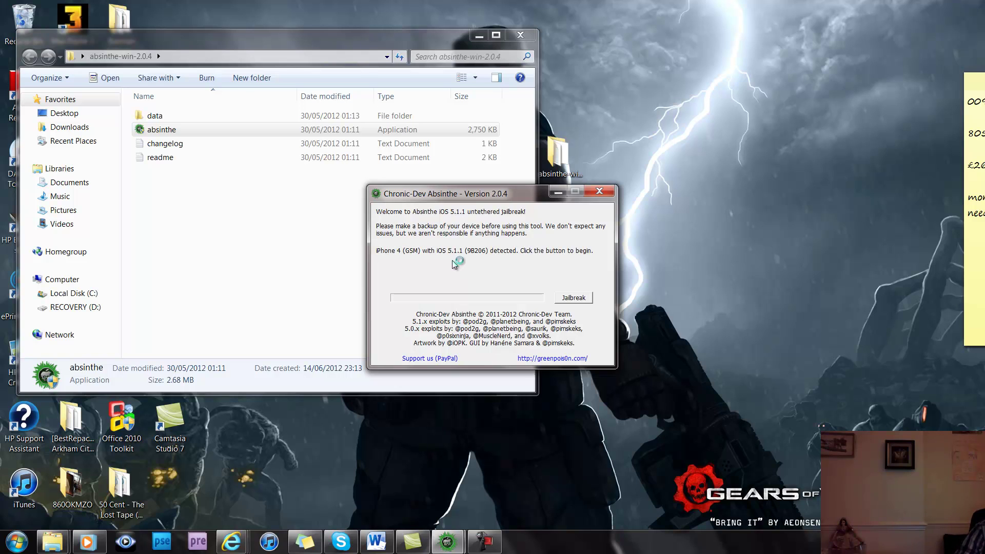
{"action": "left_click_drag", "start_coordinate": [504, 198], "coordinate": [500, 229]}
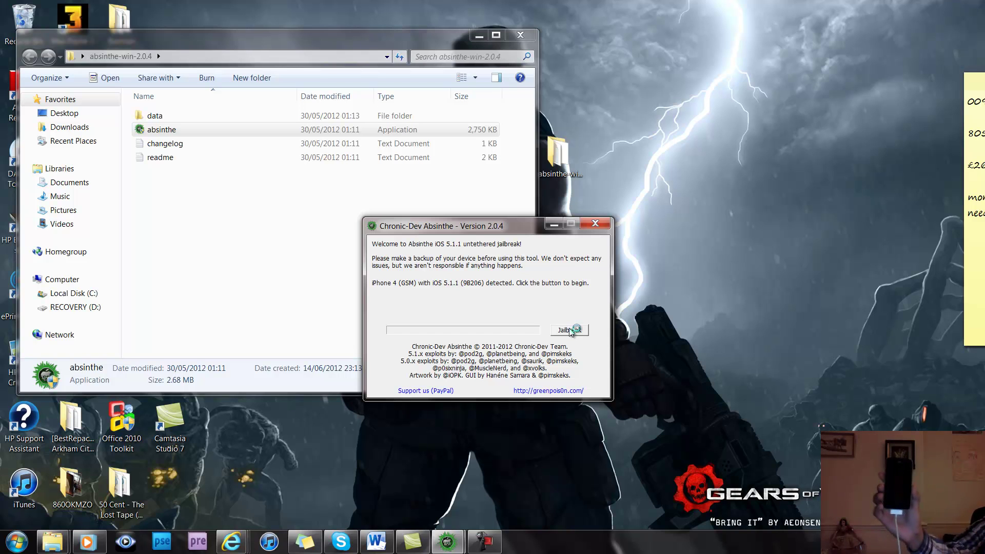
Start the jailbreak, which stops with 'ERROR: Device connection failed'.
{"action": "left_click", "coordinate": [571, 331]}
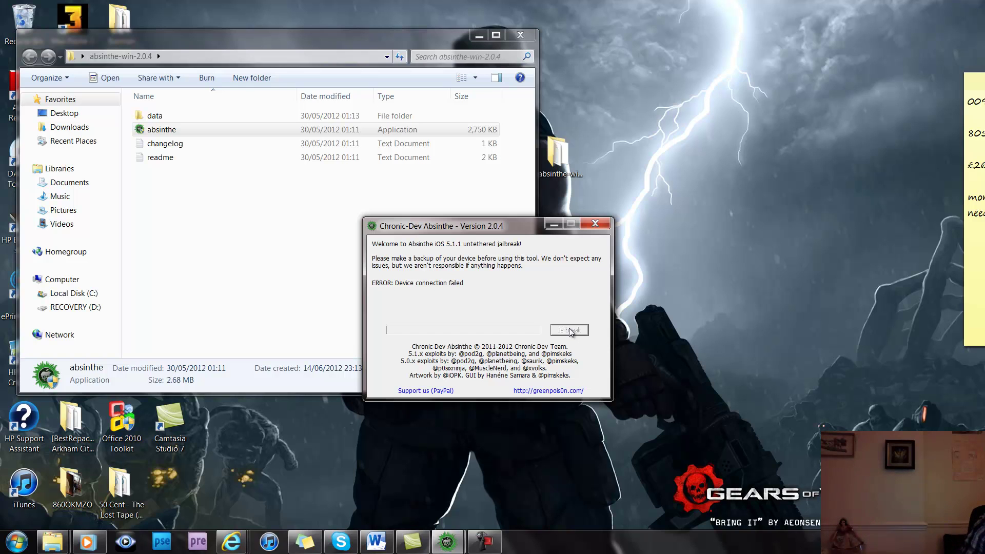
Close Absinthe and relaunch the absinthe application as administrator.
{"action": "left_click", "coordinate": [594, 224]}
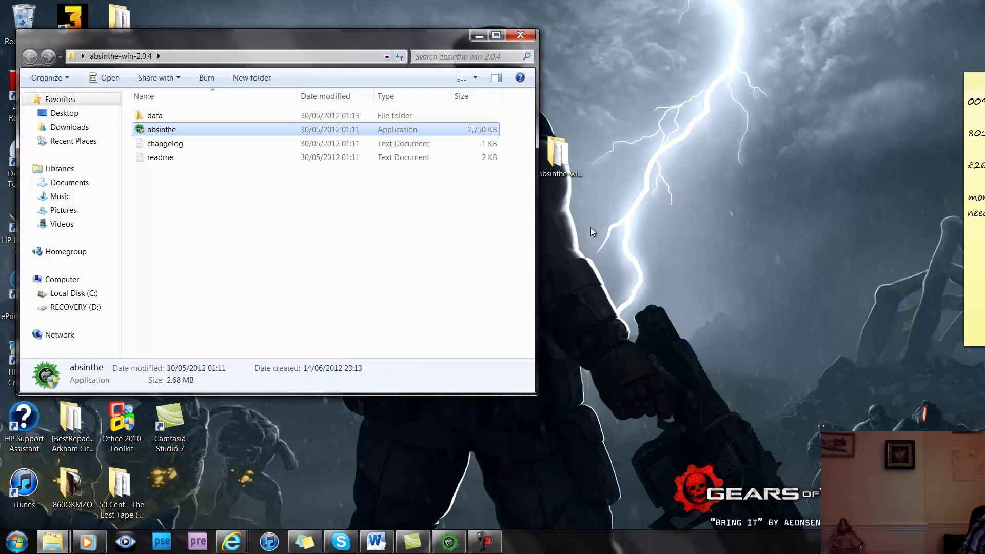
{"action": "right_click", "coordinate": [163, 135]}
{"action": "left_click", "coordinate": [223, 154]}
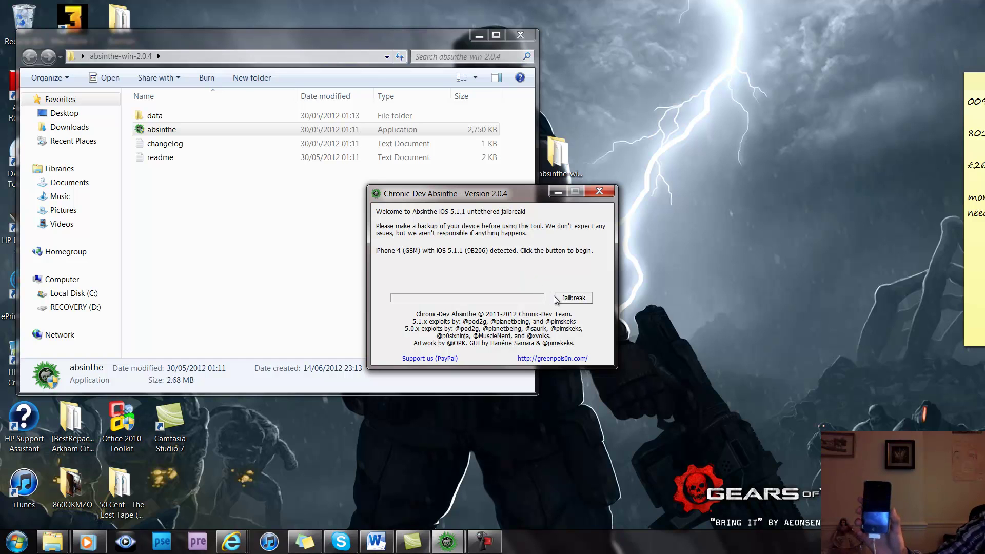
Start the jailbreak again and let it run until 'Done, enjoy!' appears.
{"action": "left_click", "coordinate": [570, 299]}
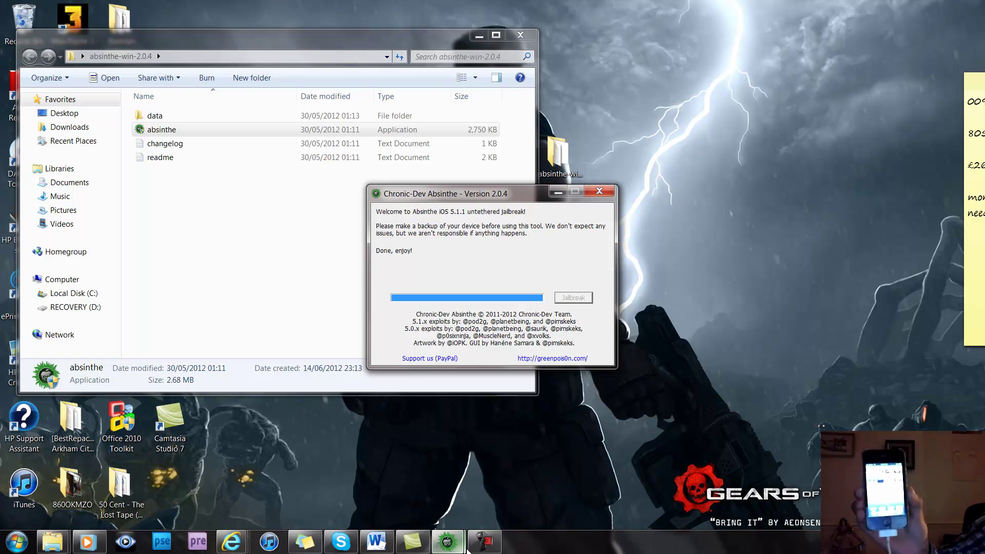
{"action": "left_click", "coordinate": [484, 542]}
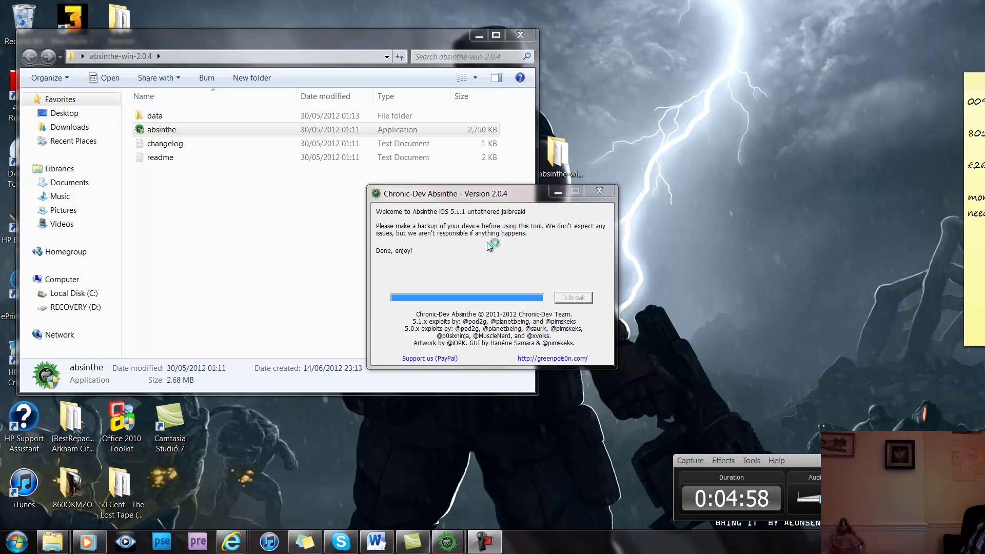
{"action": "left_click", "coordinate": [489, 196]}
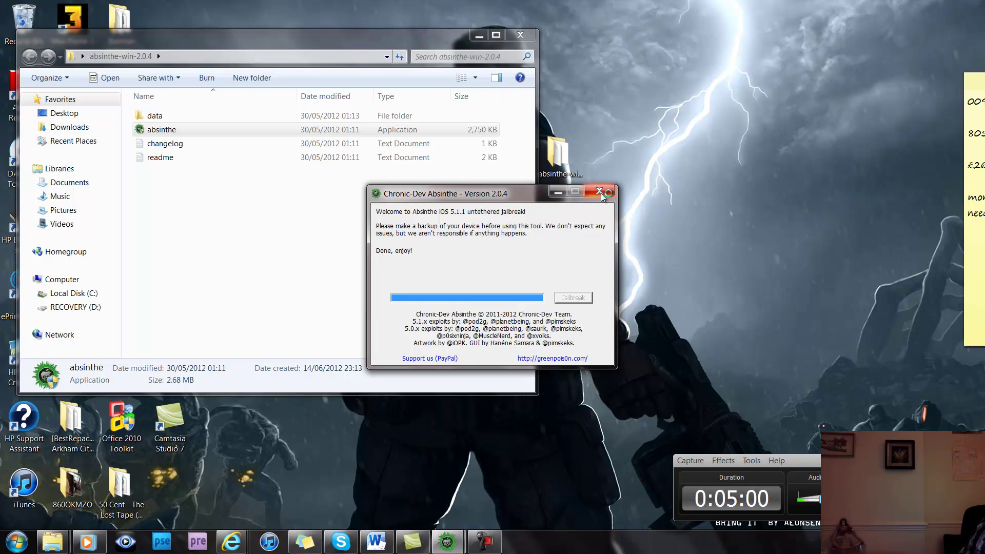